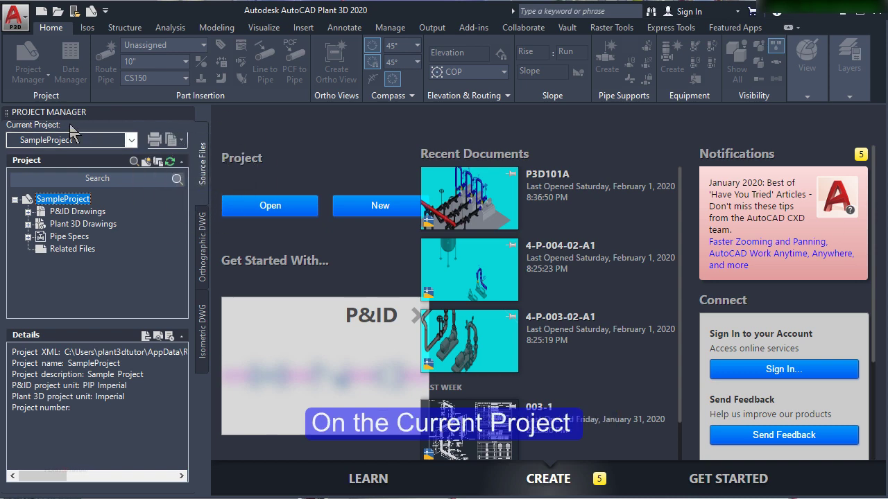
- Expand the Current Project drop-down in the Project Manager to reveal New Project
click(131, 140)
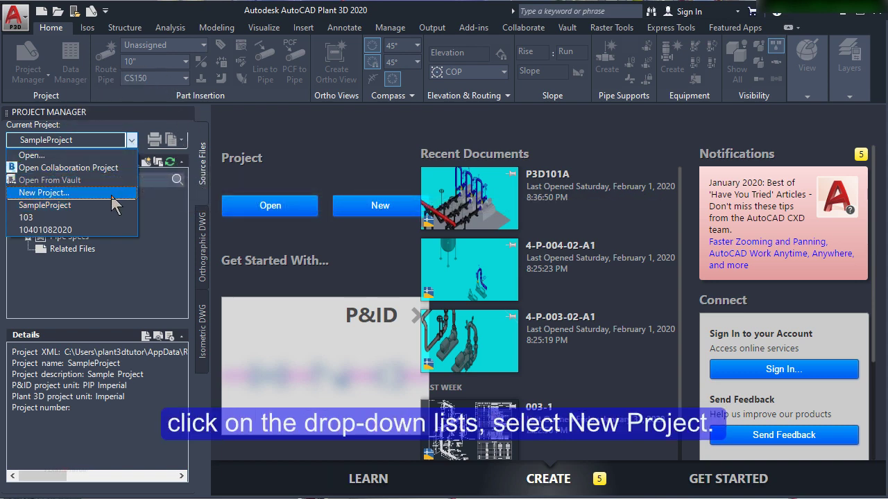
- Start a New Project named BASIC 3D PIPING and browse for its project directory
click(112, 195)
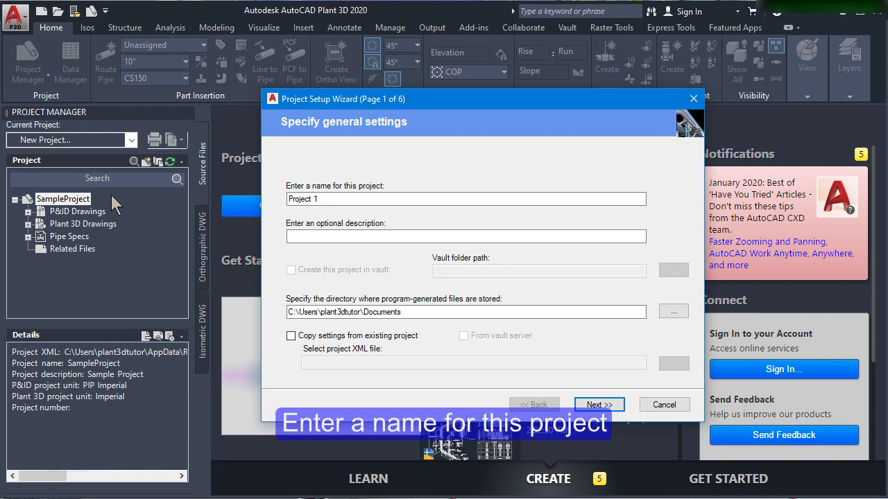
click(327, 199)
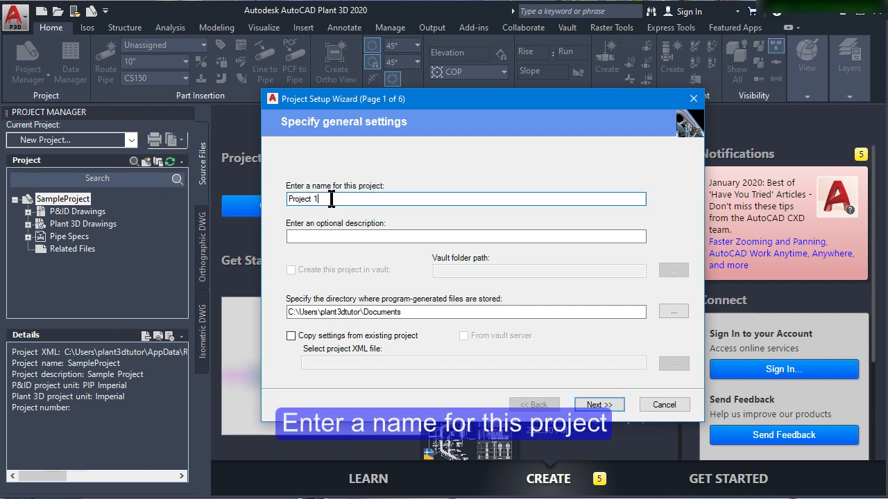
key(BackSpace)
key(BackSpace)
key(BackSpace)
text(BASIC 3D PIPING)
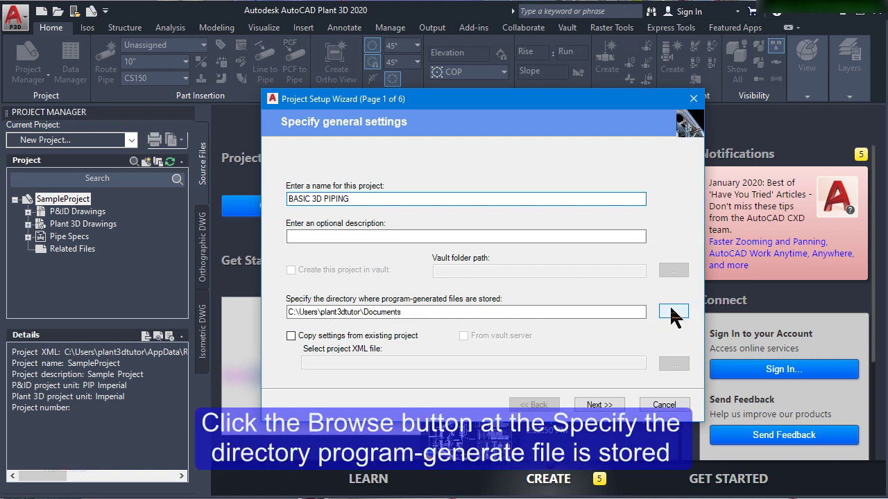
click(667, 313)
- Set the new project's directory to the Desktop folder
click(671, 320)
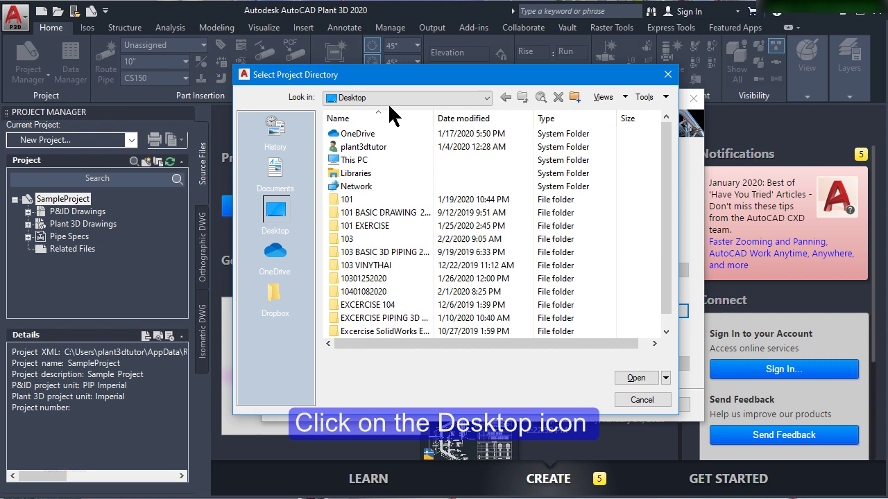
click(278, 221)
click(635, 379)
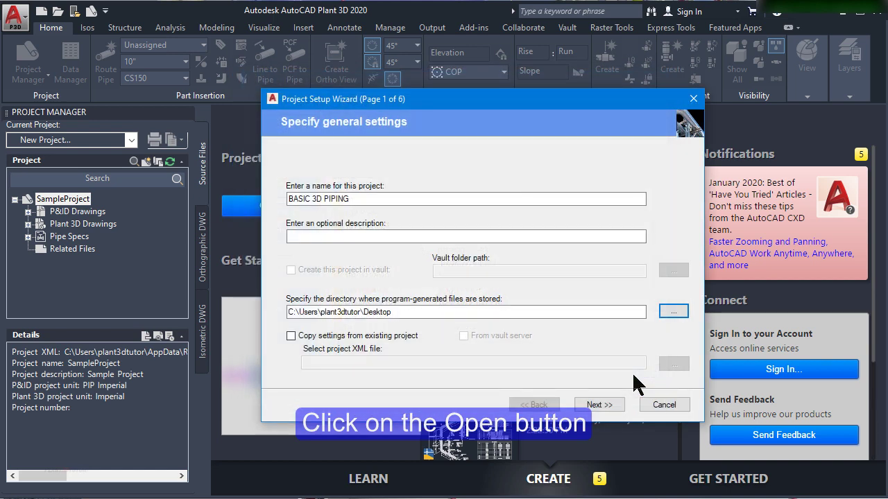
- Choose Metric units, keep the PIP symbology standard, and finish the project wizard
click(600, 405)
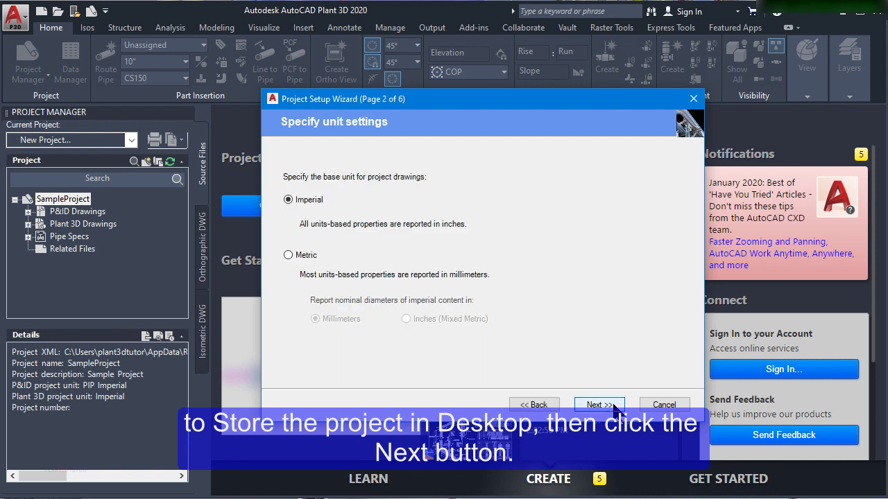
click(312, 261)
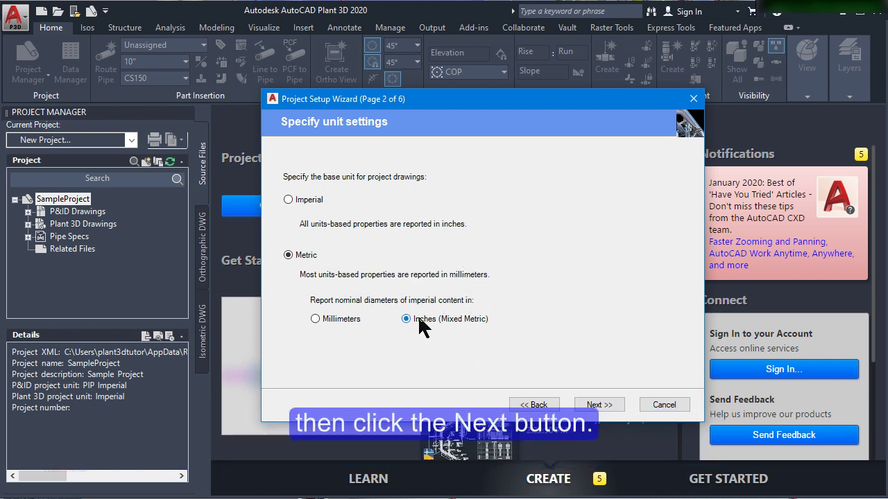
click(594, 408)
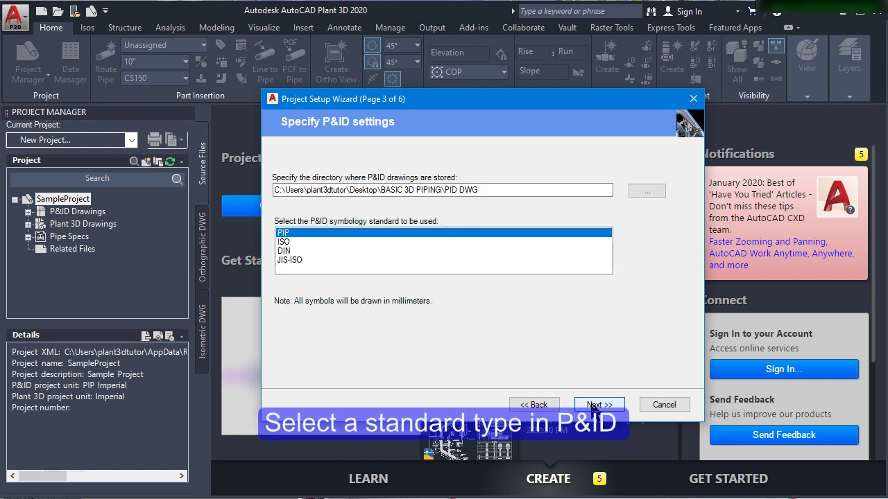
click(501, 234)
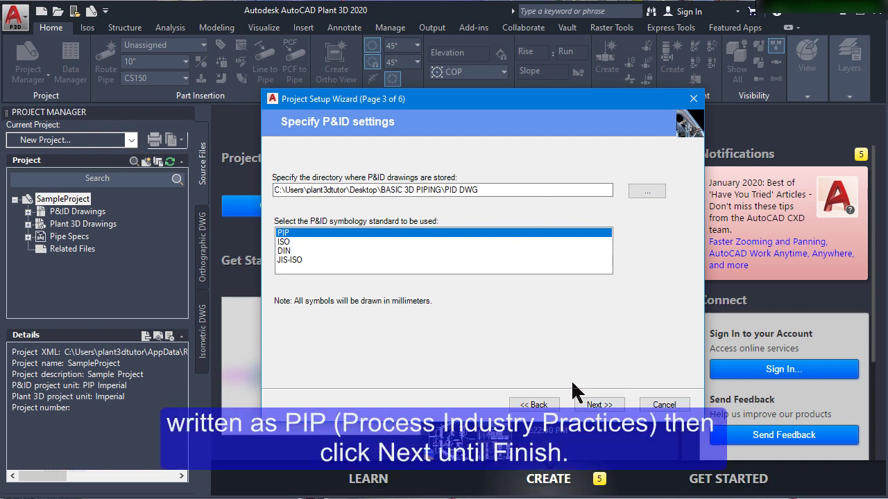
click(582, 407)
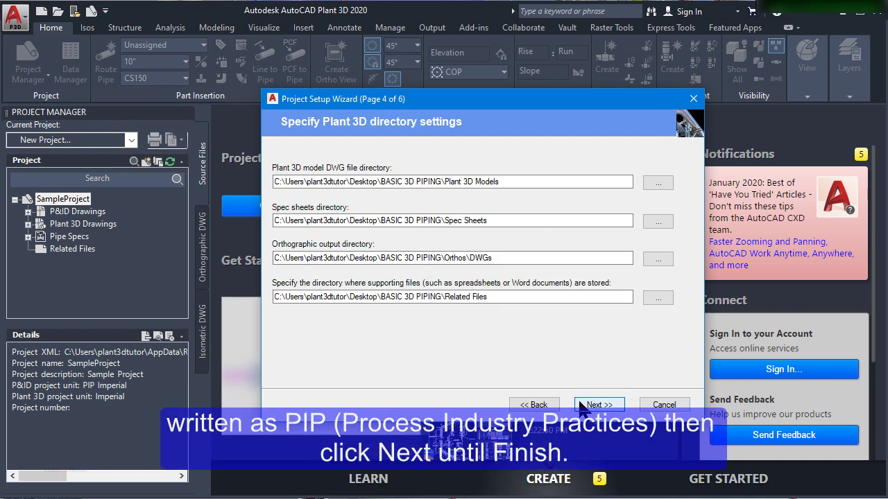
click(582, 407)
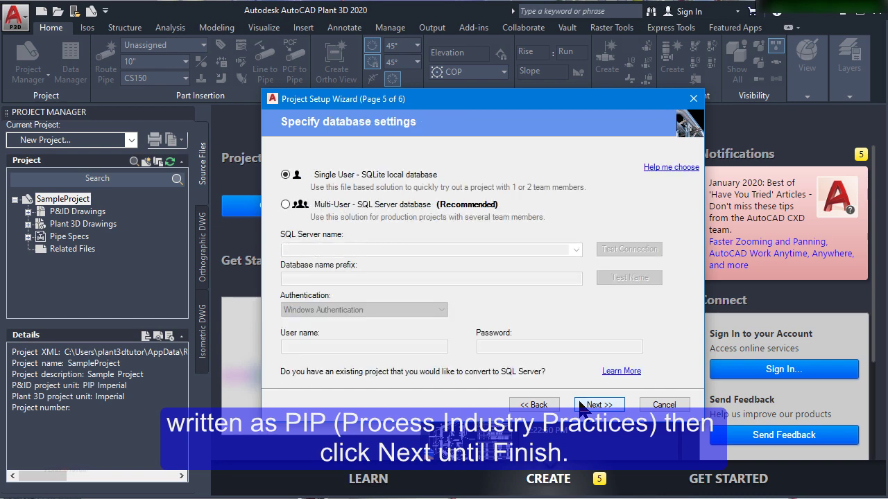
click(583, 407)
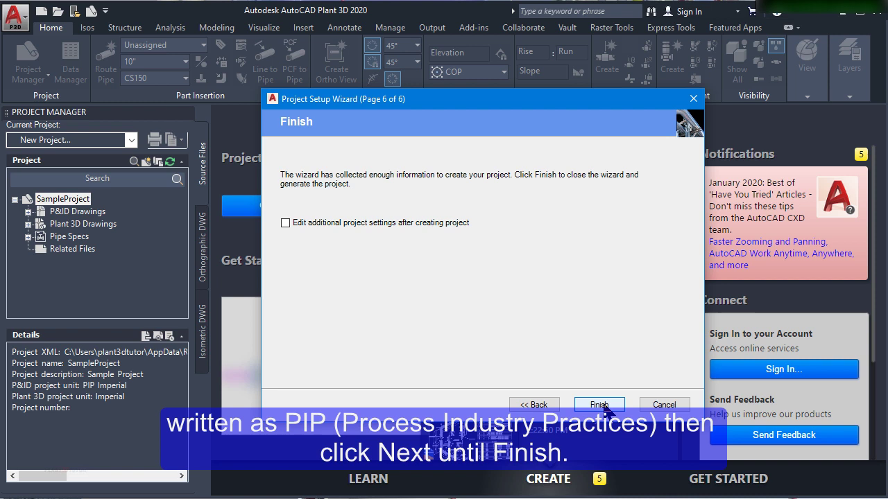
click(602, 406)
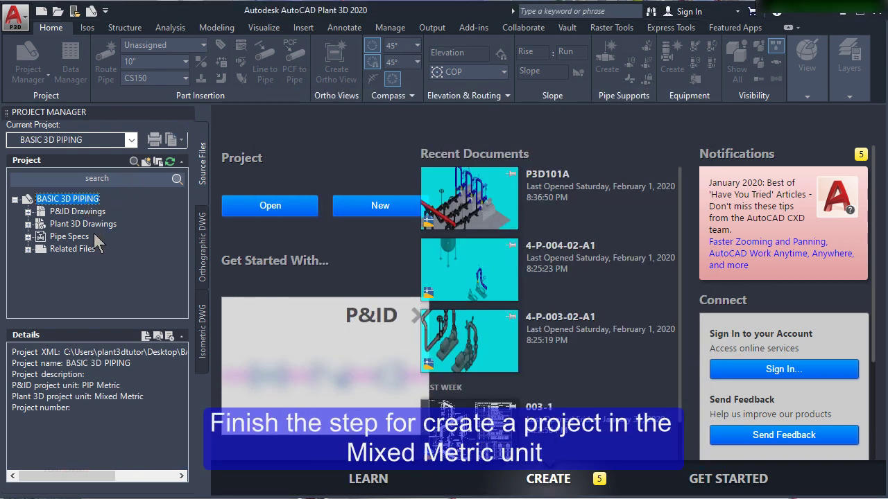
- Create a new drawing and enable Display File Tabs and Layout and Model tabs in Options
click(41, 12)
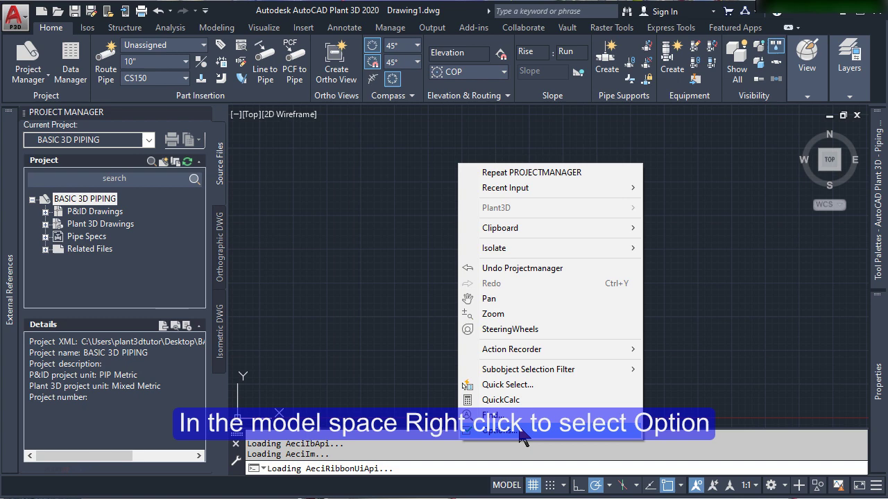
click(527, 426)
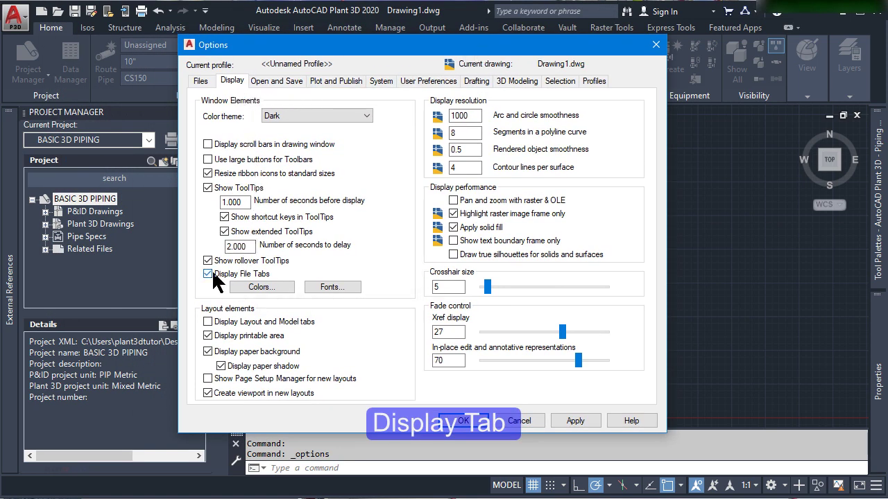
click(213, 274)
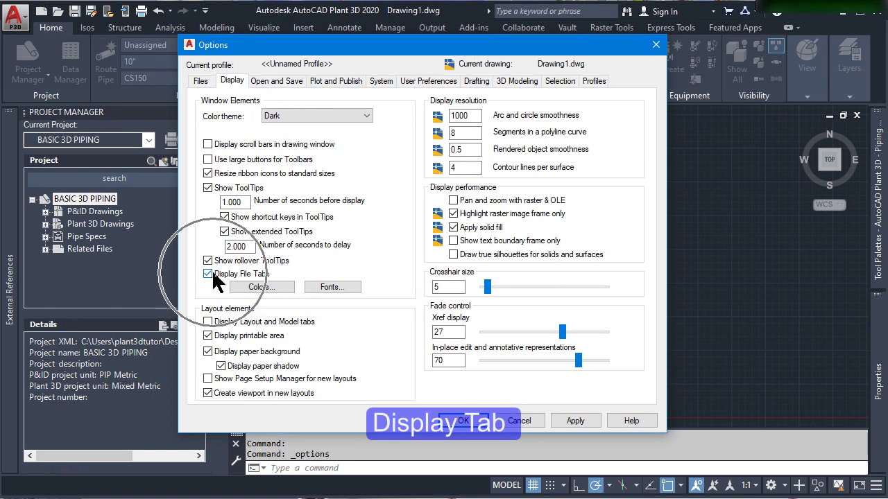
click(216, 324)
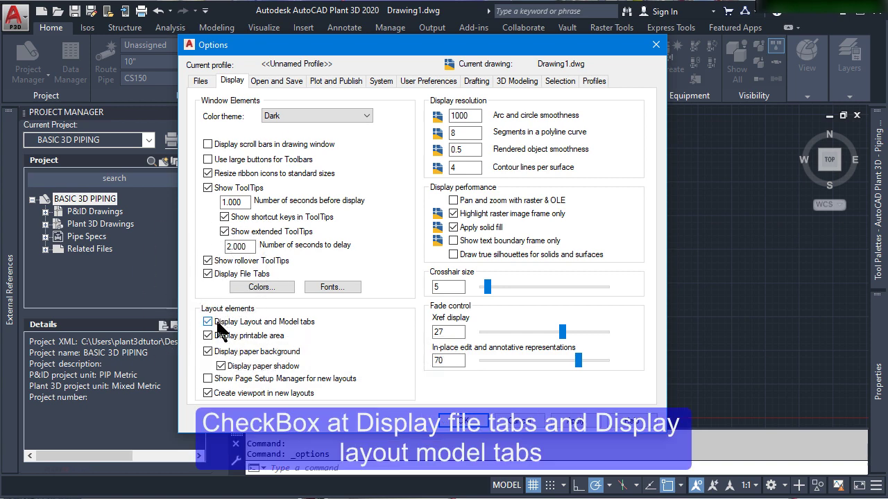
click(580, 418)
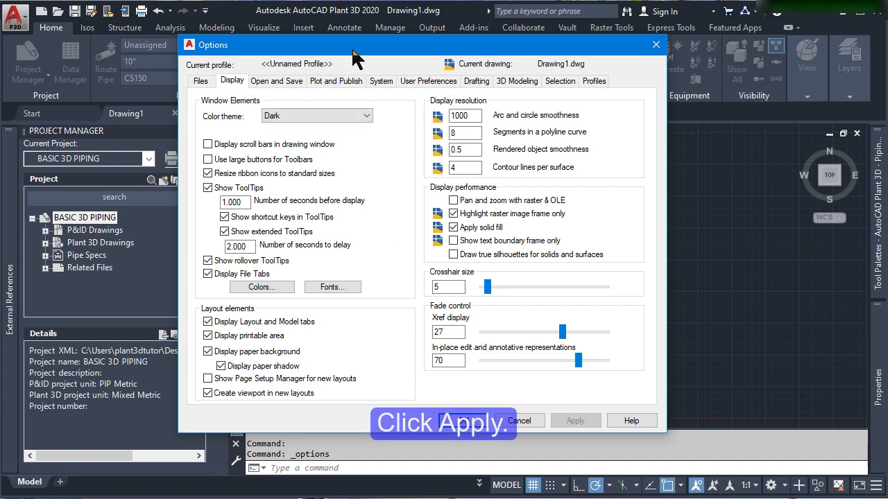
drag(368, 51, 451, 49)
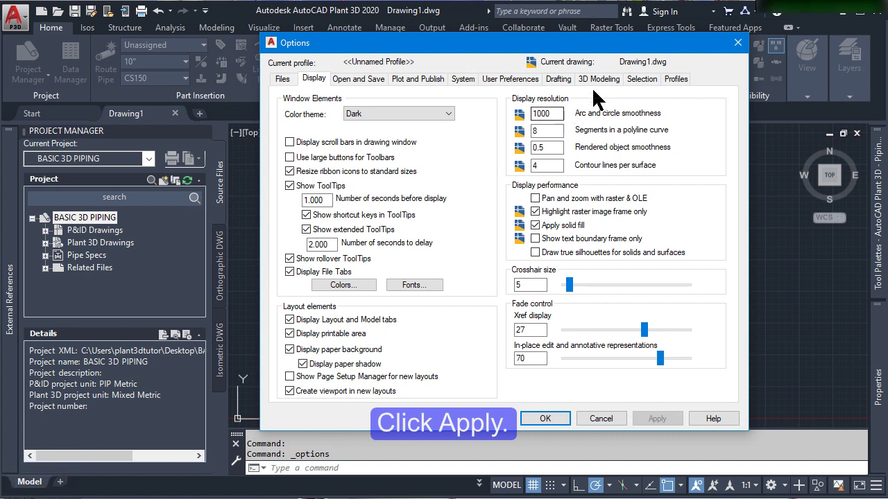
- Set the Selection tab's Pickbox size slider to the middle and accept Options
click(629, 82)
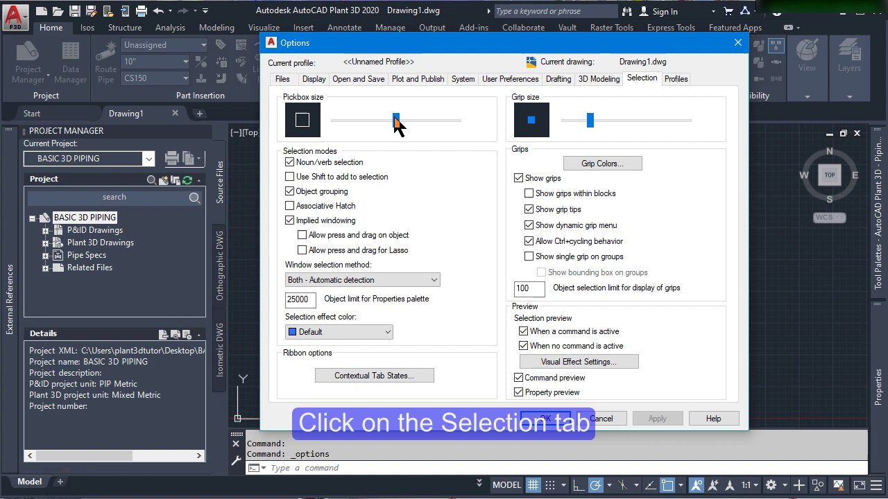
mouse_move(396, 120)
mouse_down()
mouse_move(354, 127)
mouse_move(395, 127)
mouse_up()
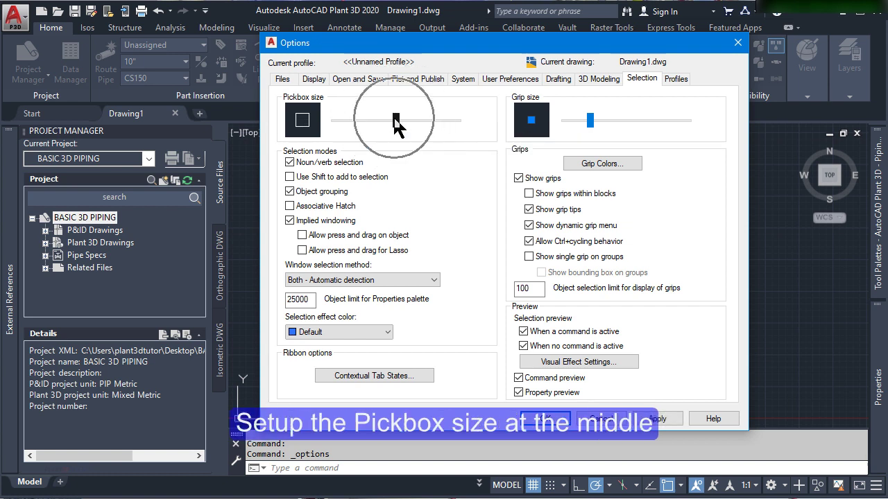
click(641, 418)
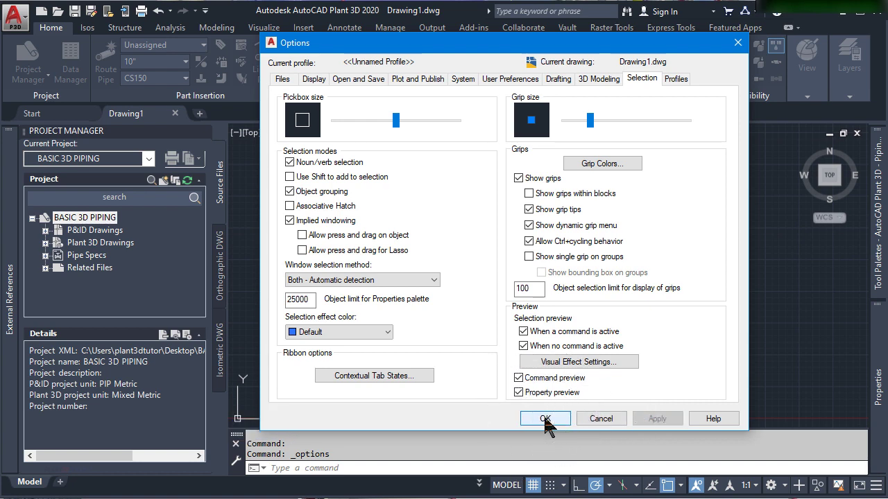
click(545, 419)
text(OS)
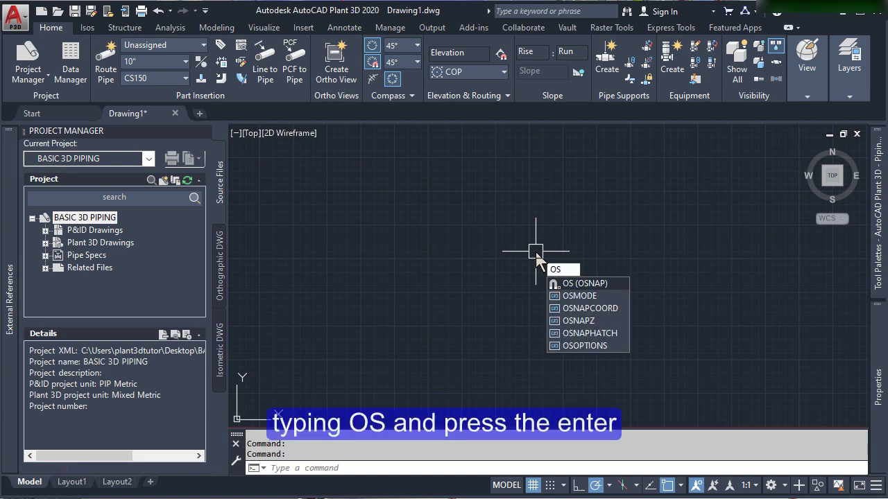
- In OSNAP settings, select all snaps, then clear Extension, Insertion, Apparent intersection and Parallel
key(Return)
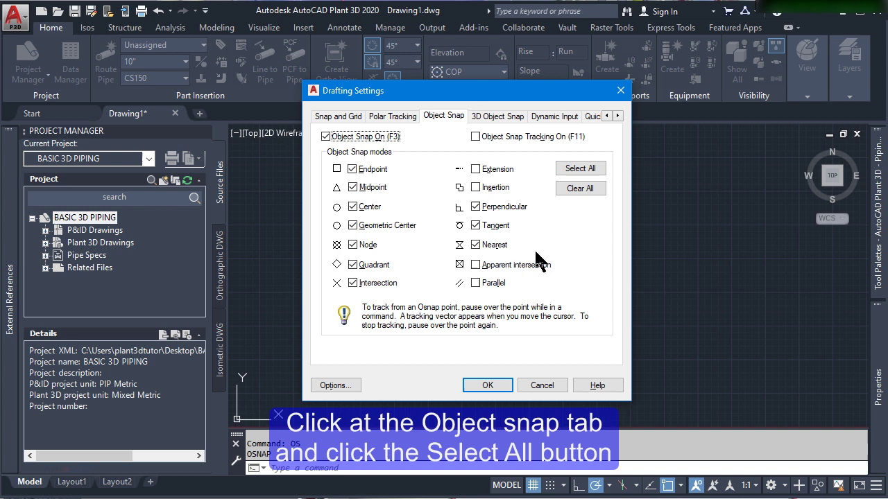
click(576, 170)
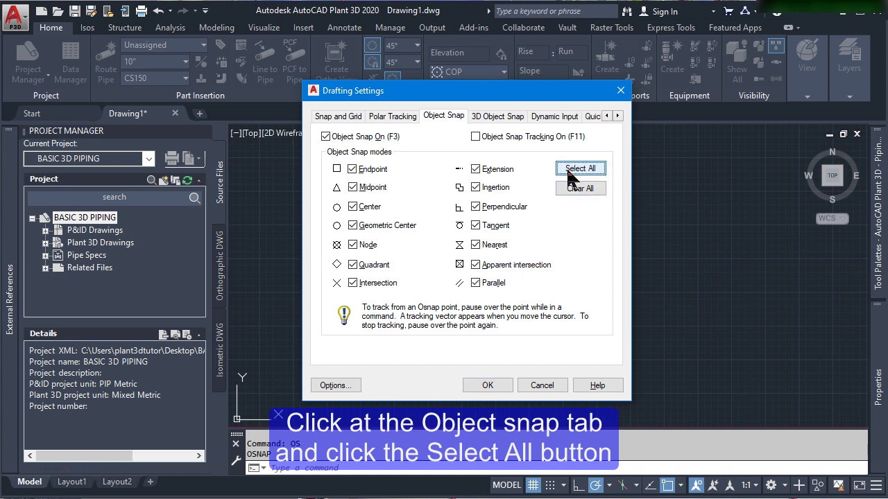
click(475, 169)
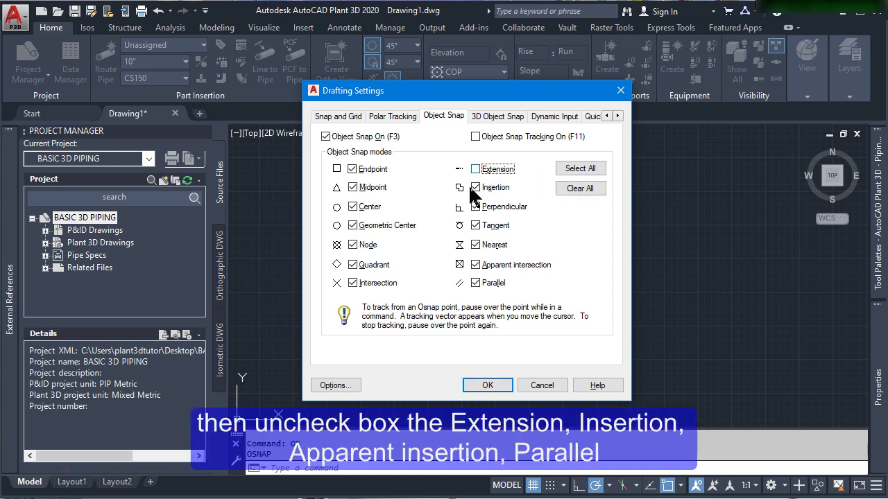
click(474, 188)
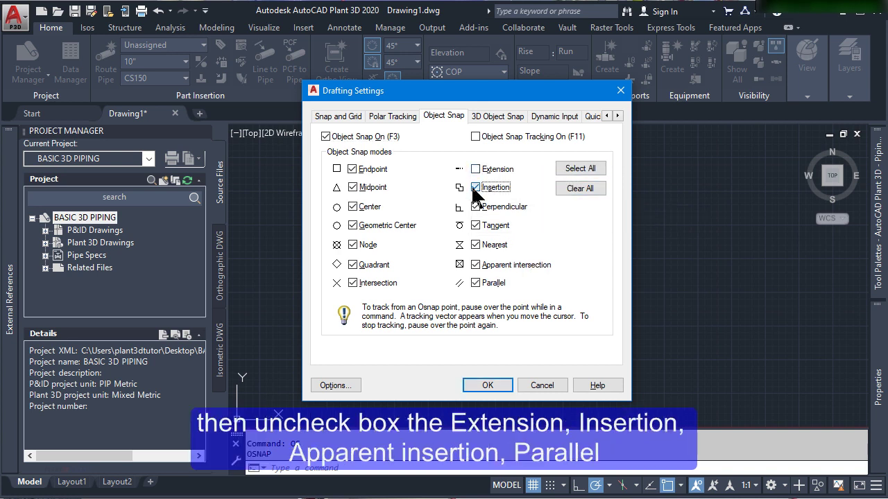
click(475, 264)
click(471, 283)
- Show the Dynamic Input tab with Pointer Input and Dimension Input enabled
click(549, 118)
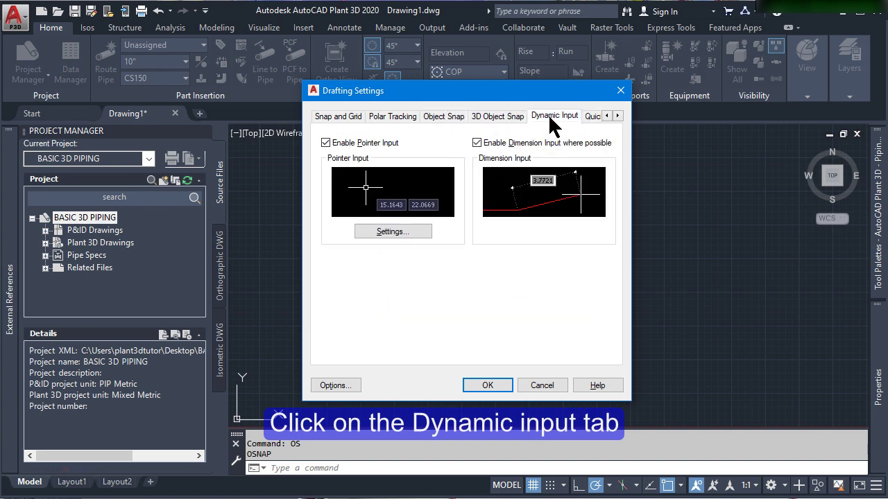